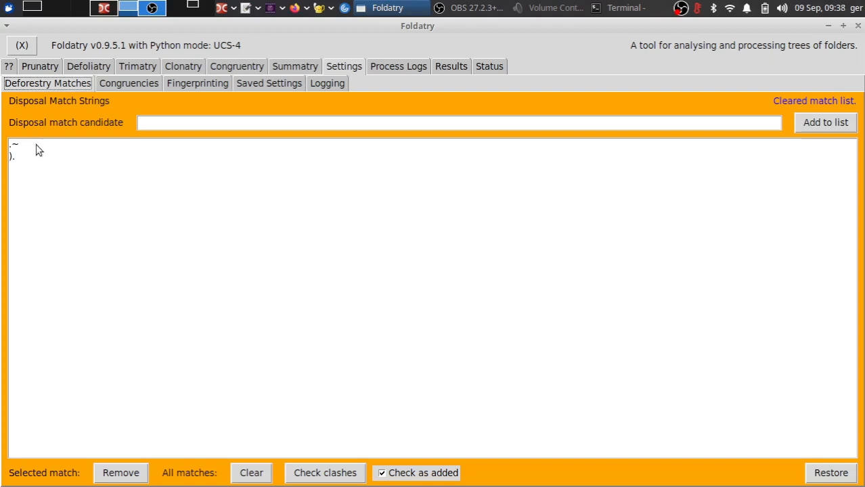
Step: Browse the disposal match strings list and the Congruencies, Fingerprinting and Saved Settings pages
click(36, 144)
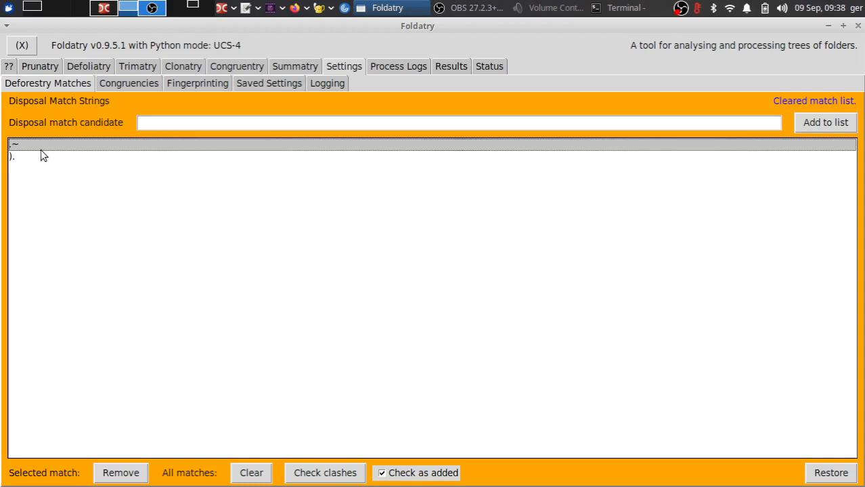
click(34, 157)
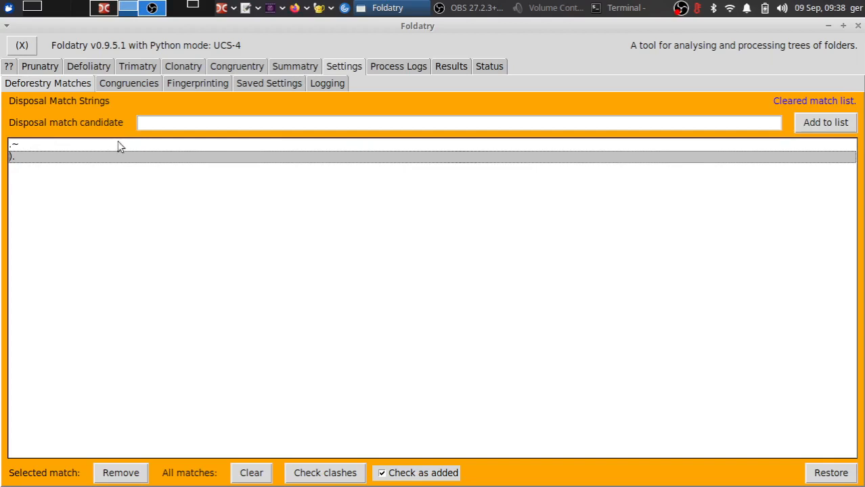
click(137, 82)
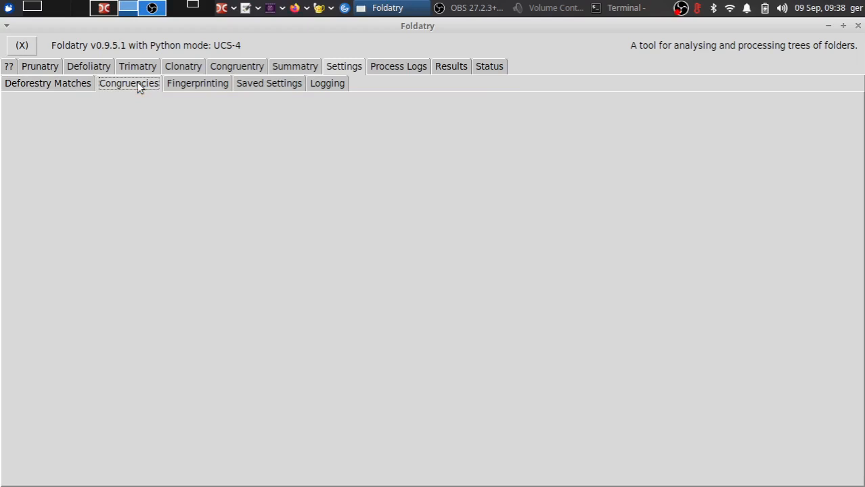
click(192, 84)
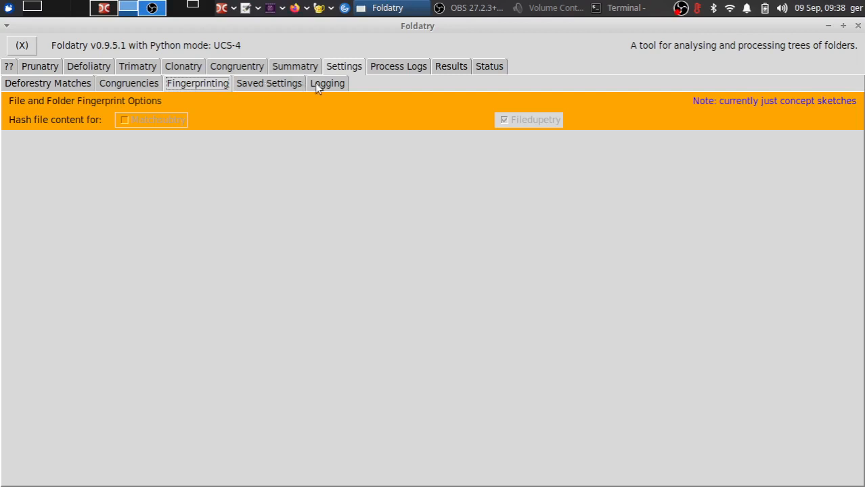
click(279, 84)
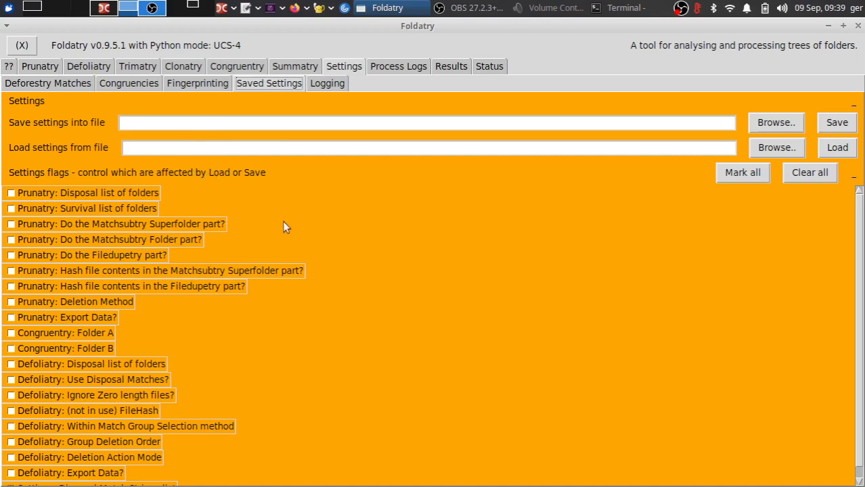
Step: Tick all Prunatry settings flags, from the disposal list of folders down to Export Data
click(11, 193)
click(11, 240)
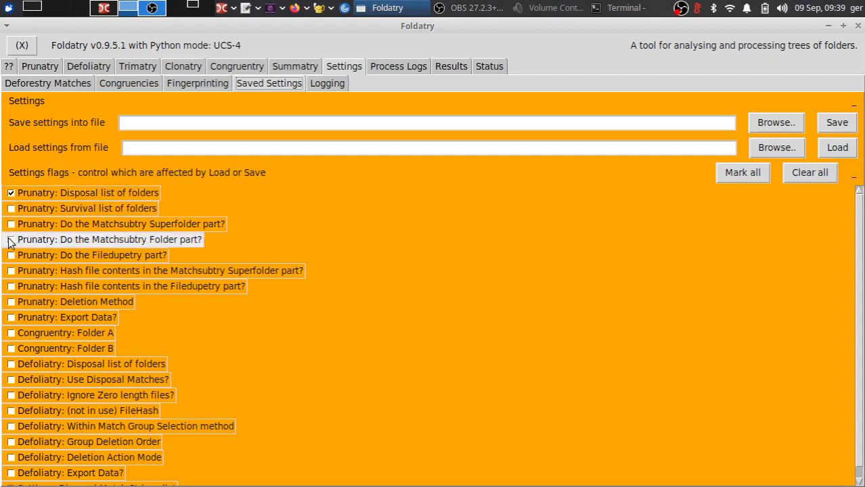
click(11, 286)
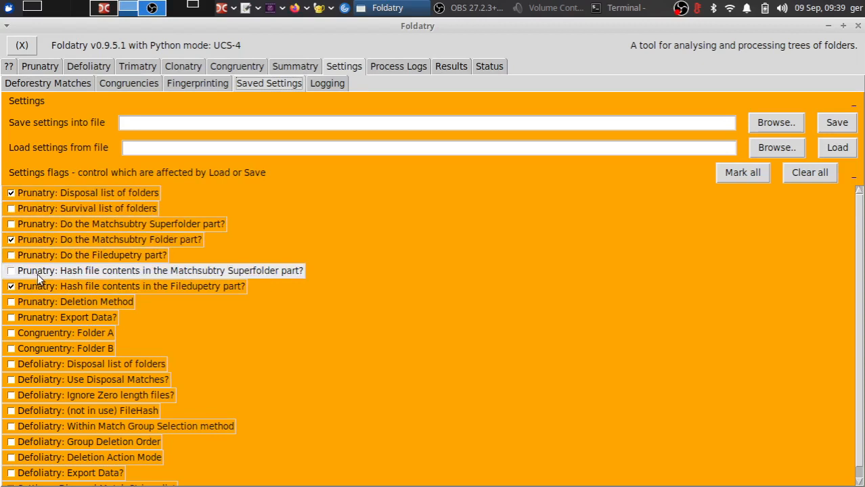
click(10, 193)
click(11, 193)
click(11, 209)
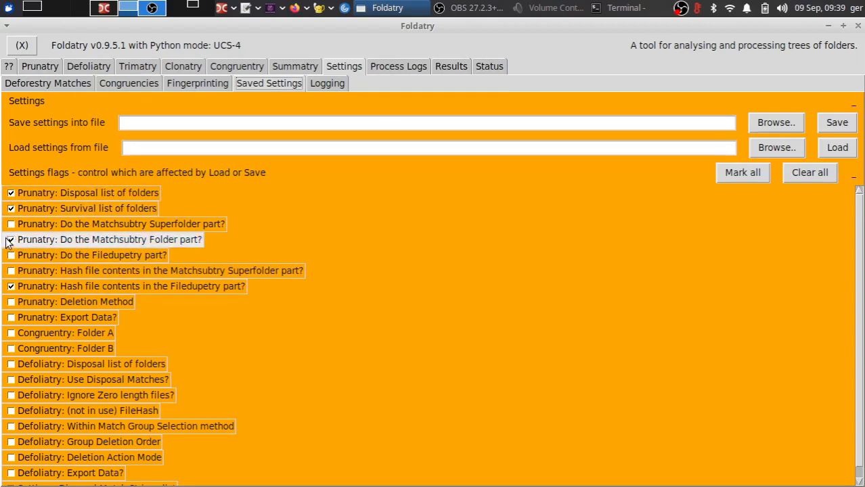
click(11, 224)
click(11, 255)
click(11, 271)
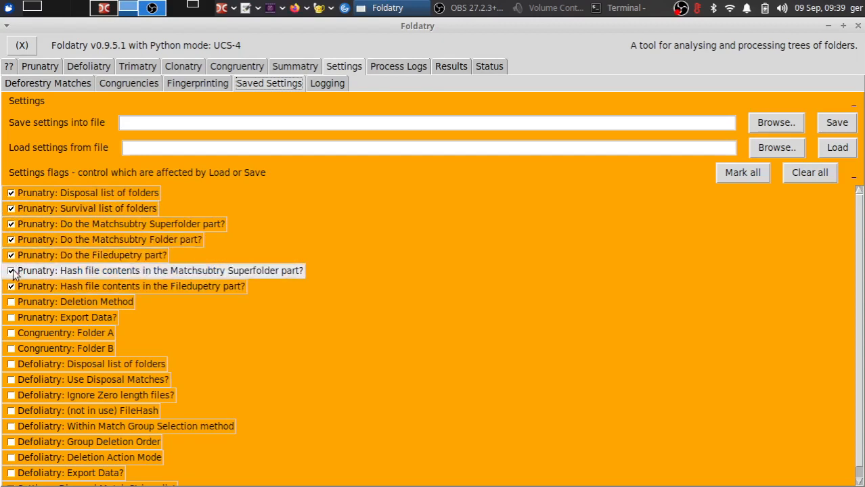
click(11, 302)
click(10, 318)
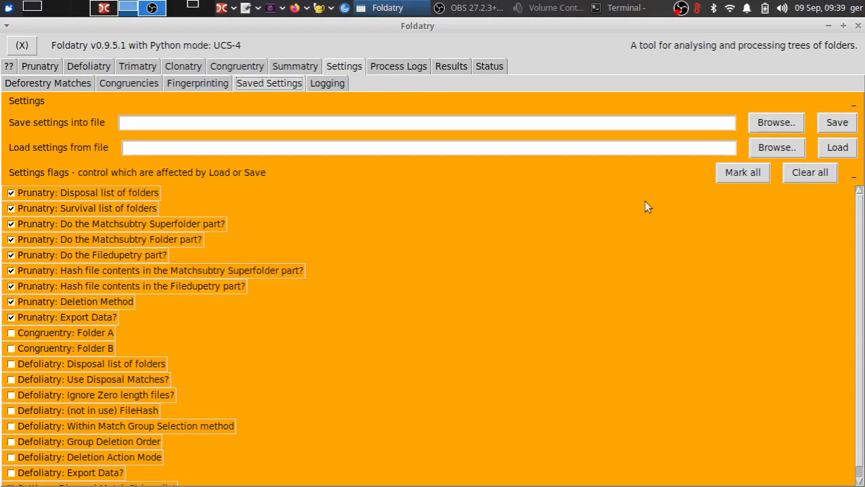
Step: Choose a new file named sdkjnk.json in /home/ger as the file to save settings into
click(492, 122)
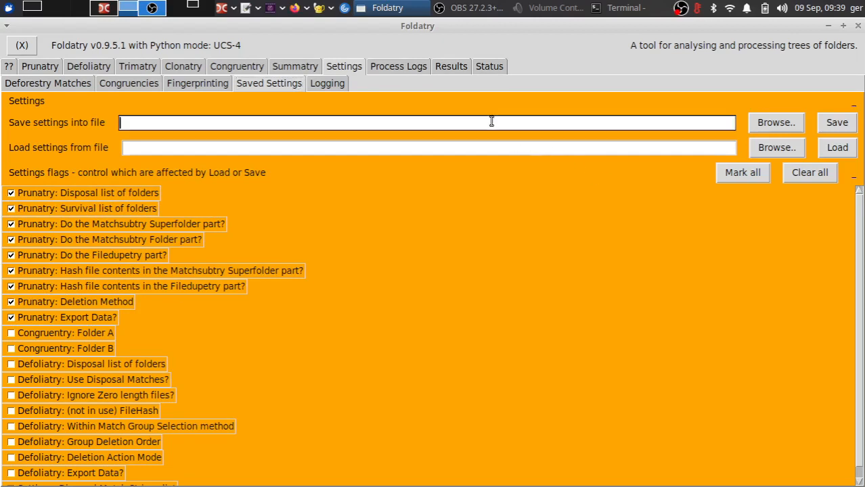
click(776, 126)
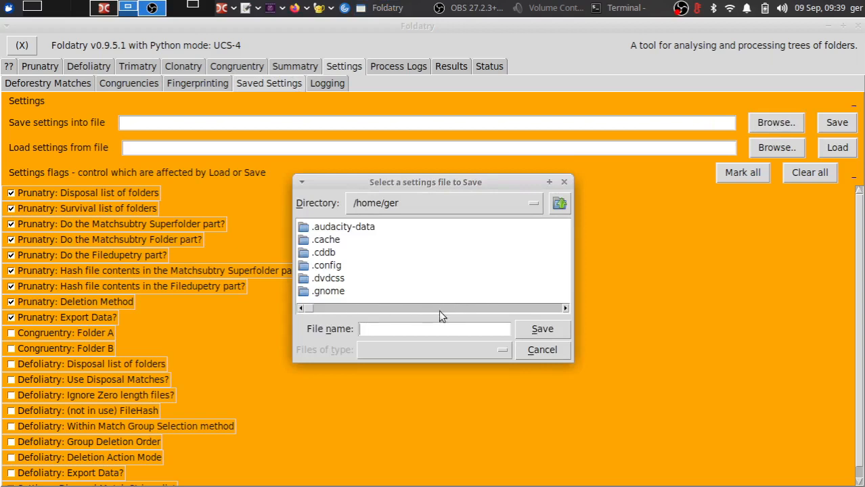
click(531, 310)
click(531, 309)
click(547, 331)
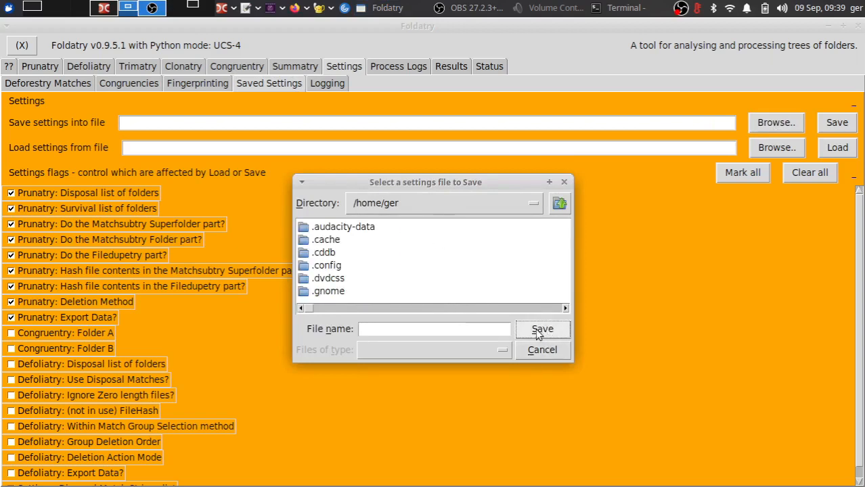
click(429, 328)
text(sdkjn)
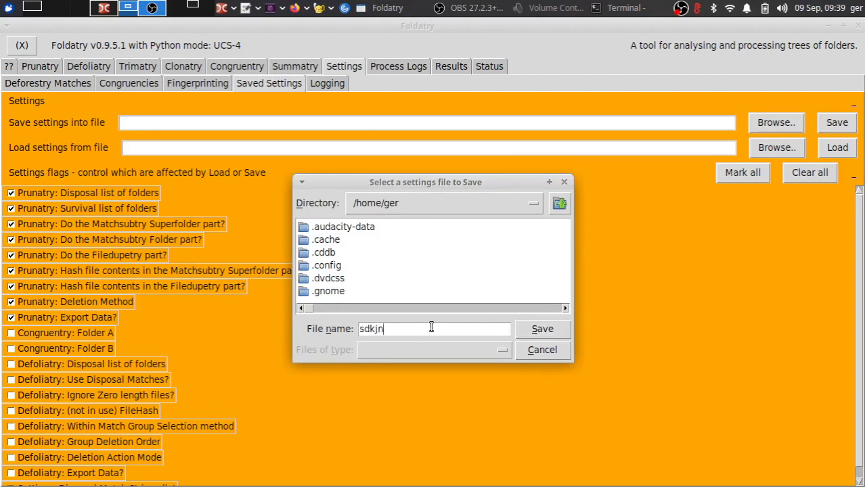
text(k.json)
key(Return)
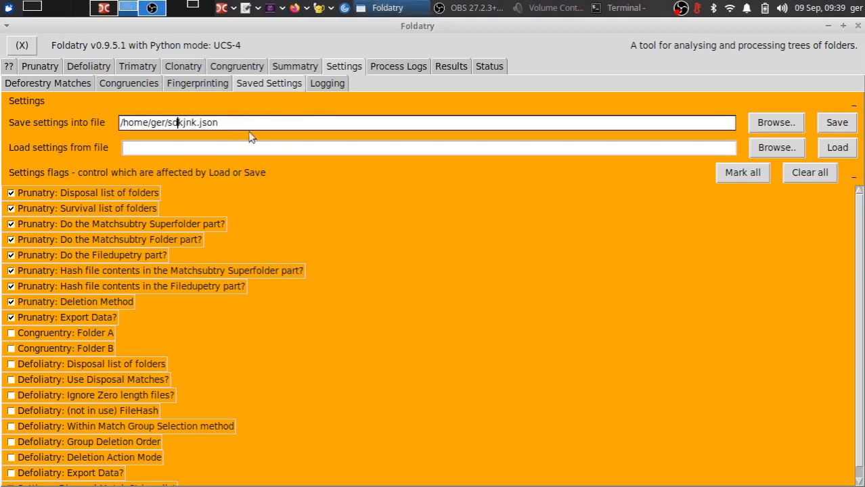
Step: Save the flagged settings into the chosen sdkjnk.json file
click(829, 126)
click(41, 68)
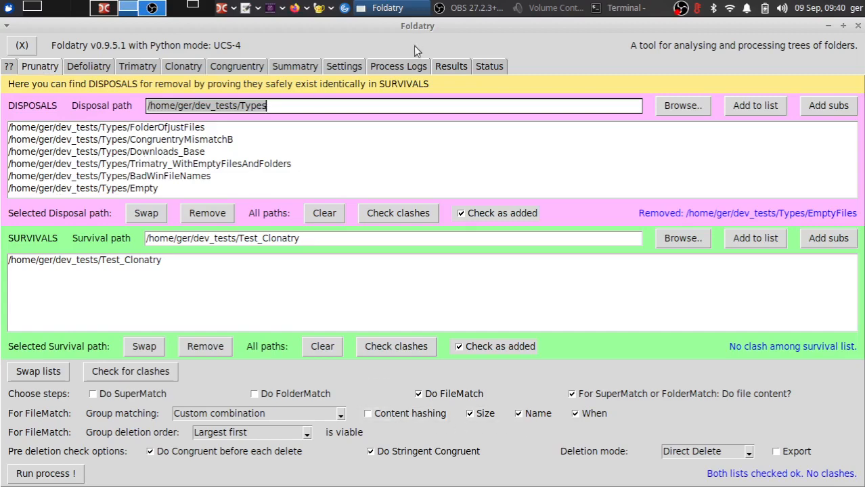
click(343, 68)
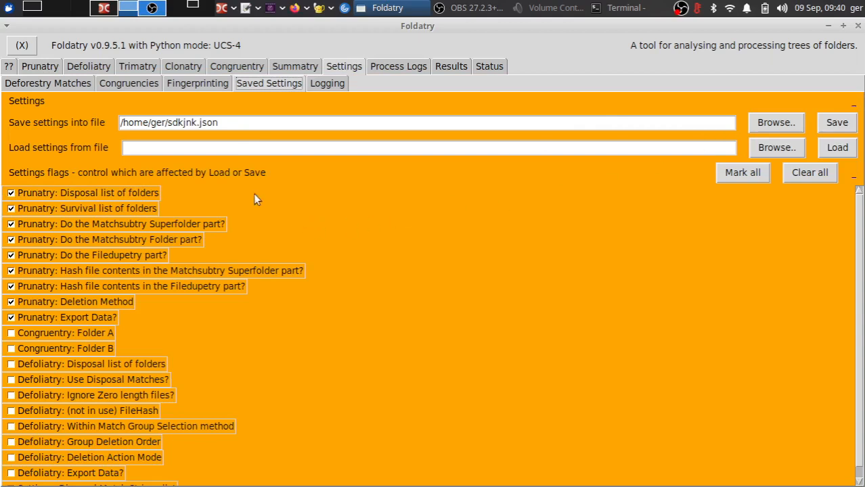
Step: Copy the saved file path /home/ger/sdkjnk.json into the load settings from file field
triple_click(235, 122)
key(ctrl+c)
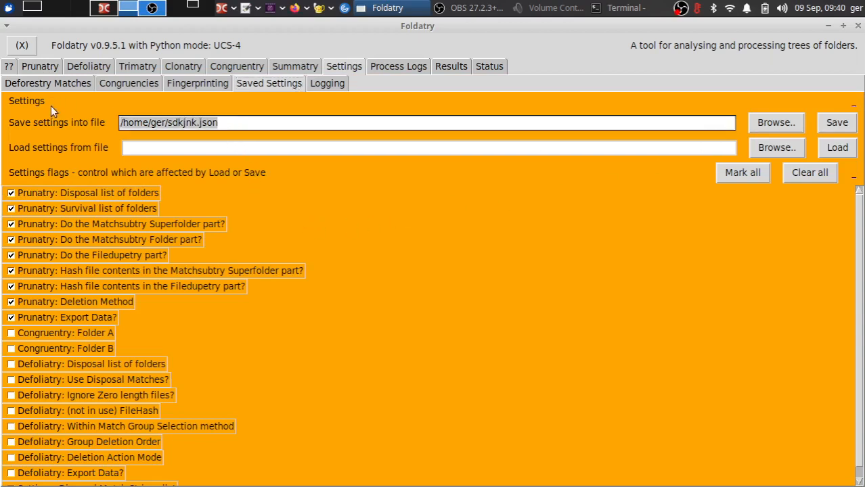
click(219, 149)
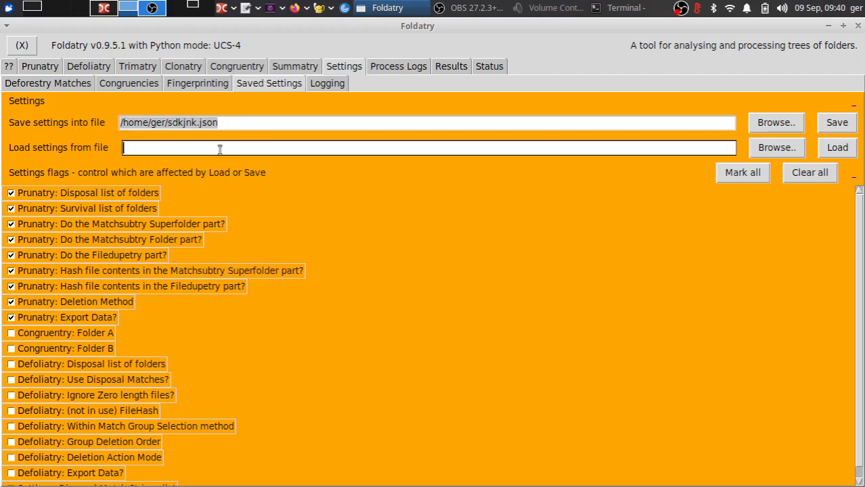
middle_click(219, 149)
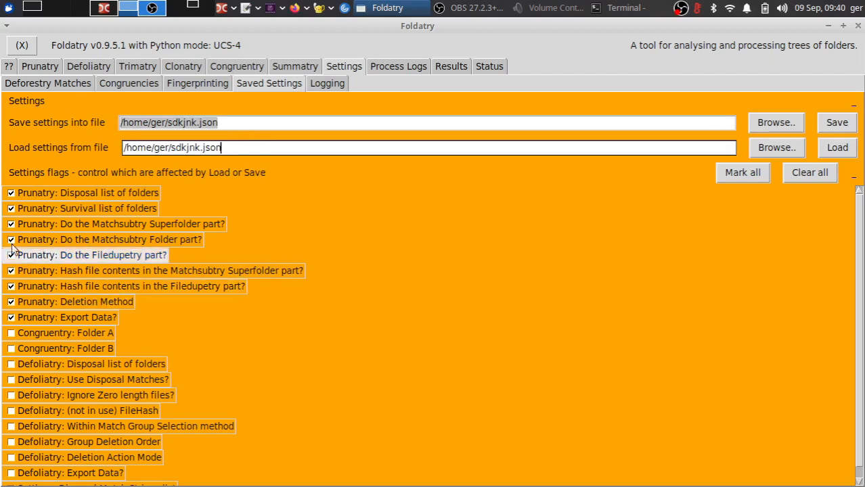
Step: Untick the Prunatry disposal list and survival list of folders flags
click(11, 194)
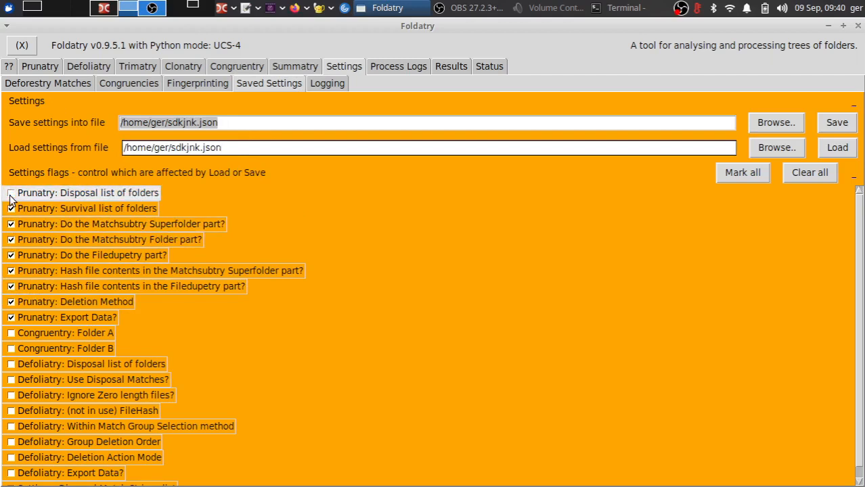
click(10, 214)
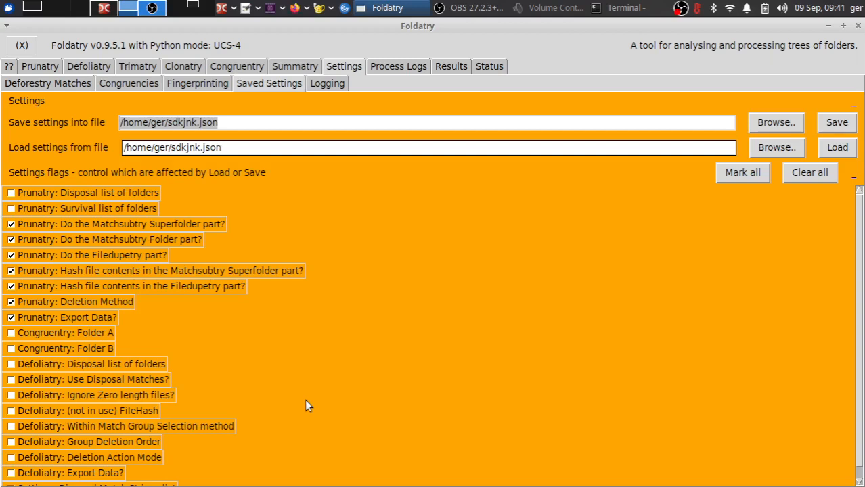
click(228, 125)
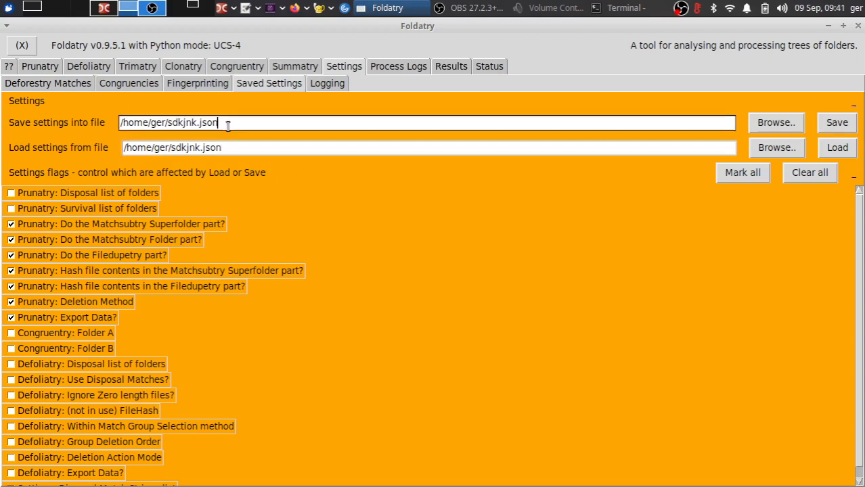
drag(227, 125, 112, 115)
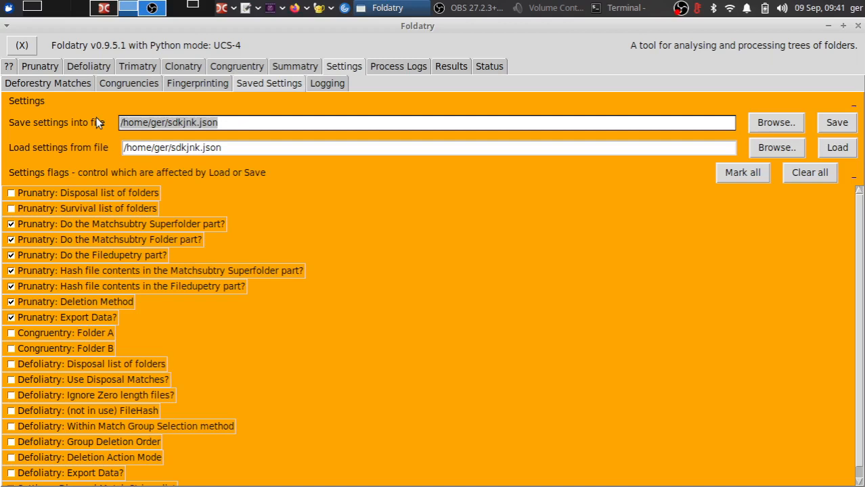
Step: Review the Logging options and the Process Logs and Results pages
click(321, 85)
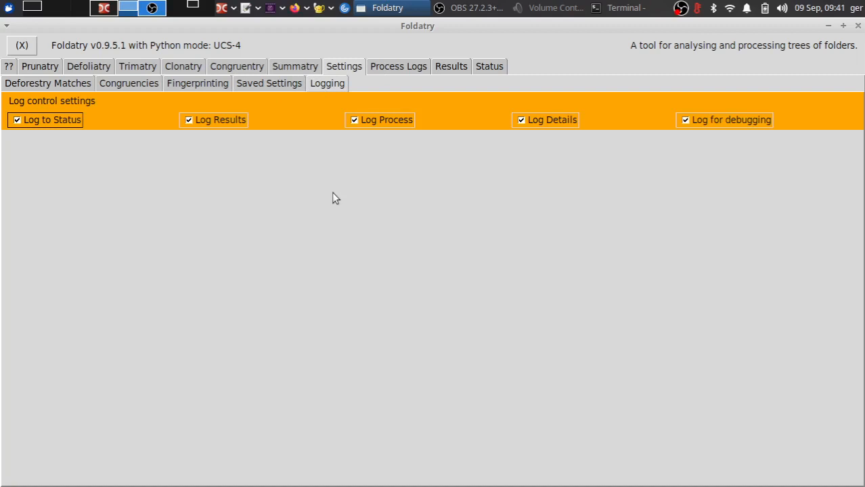
click(477, 69)
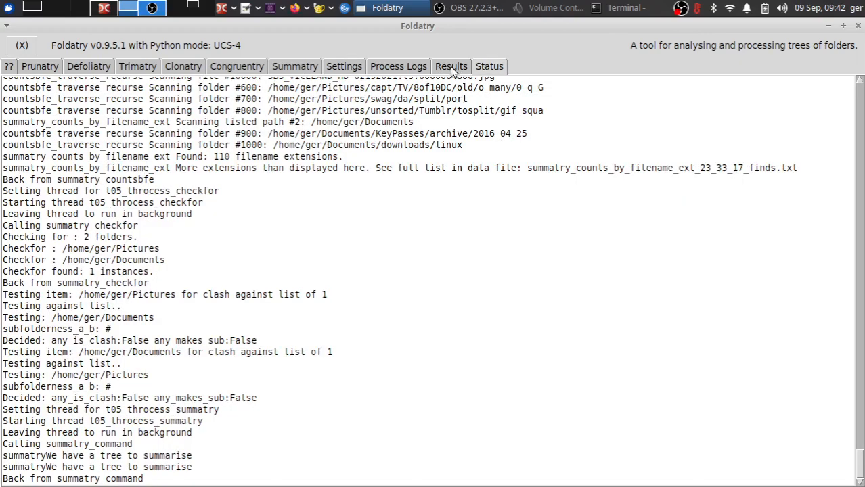
click(452, 68)
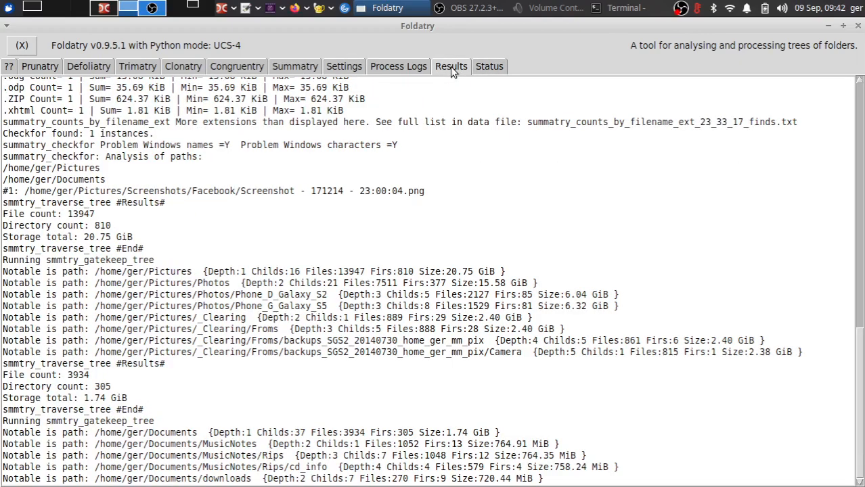
click(413, 69)
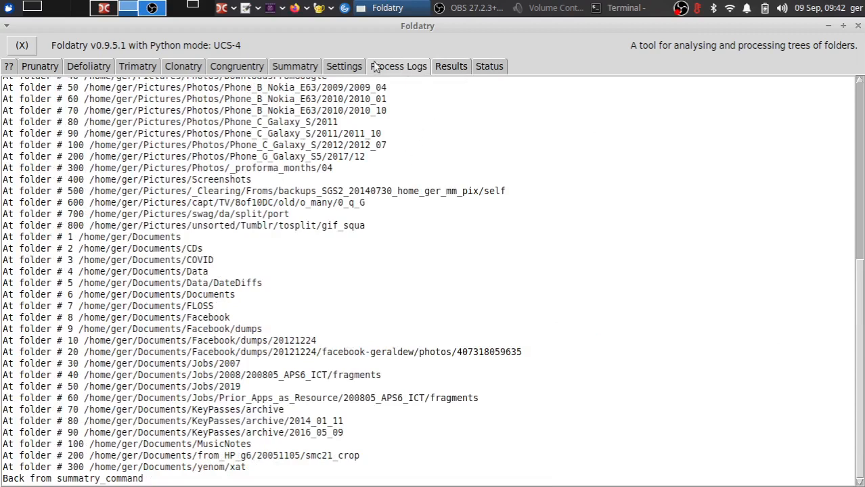
click(342, 67)
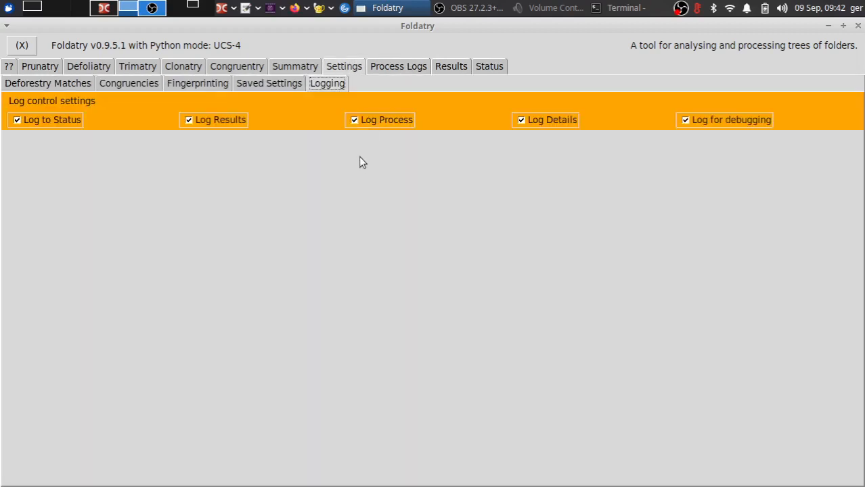